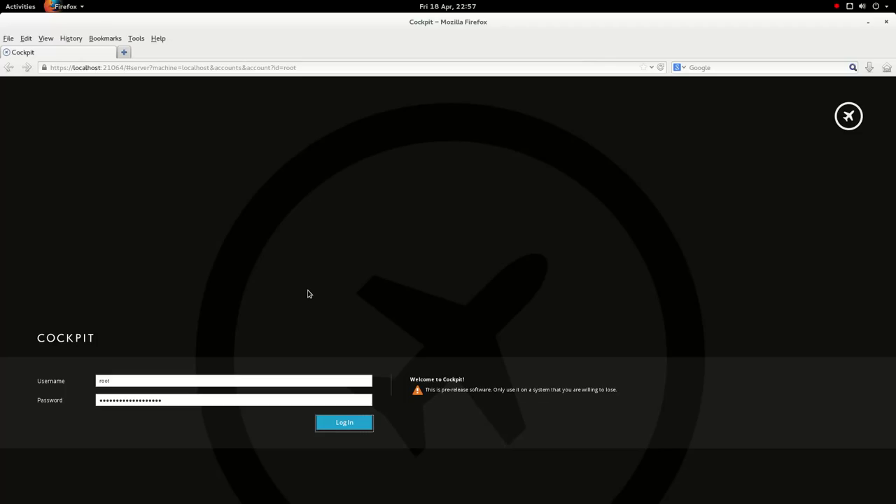
# - Log in to Cockpit as root and open the localhost.localdomain server overview
pyautogui.press('Return')
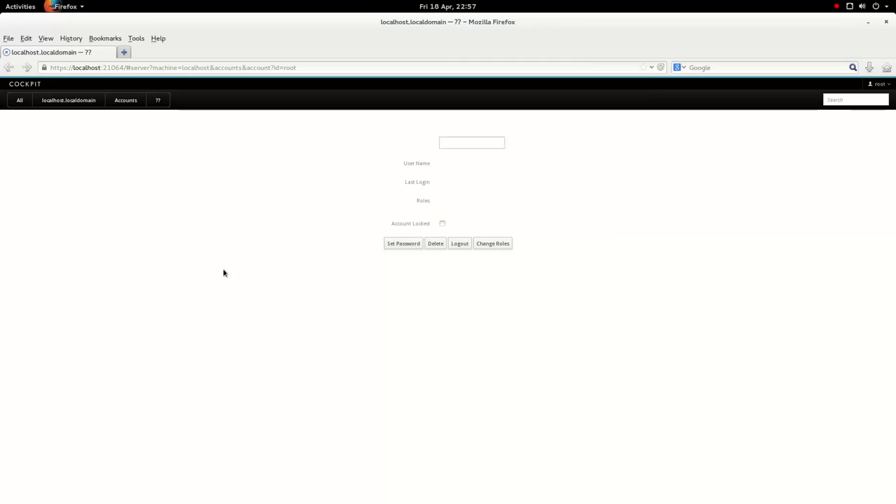
pyautogui.click(63, 101)
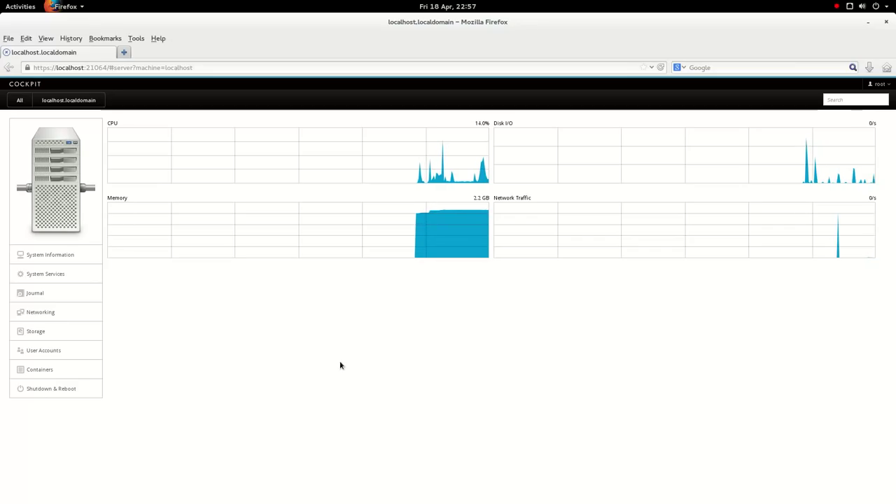
# - View the detailed memory graph, return to the server overview and try to reconnect to the server
pyautogui.click(439, 240)
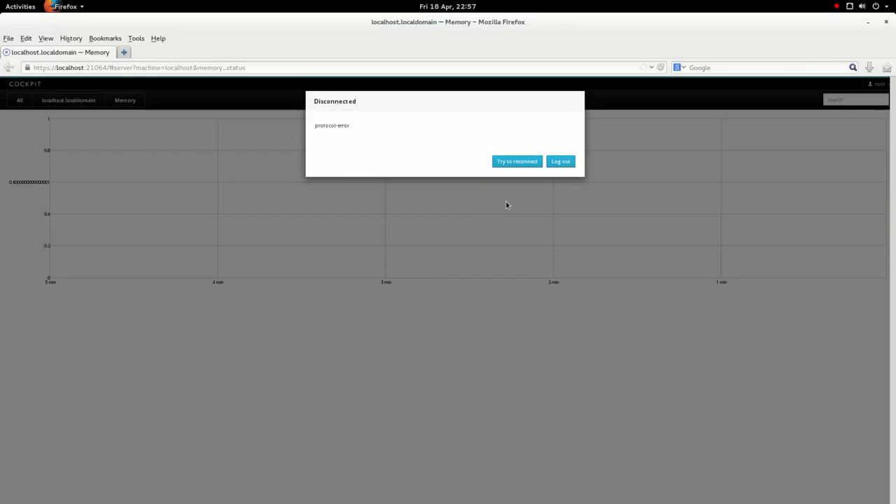
pyautogui.click(9, 67)
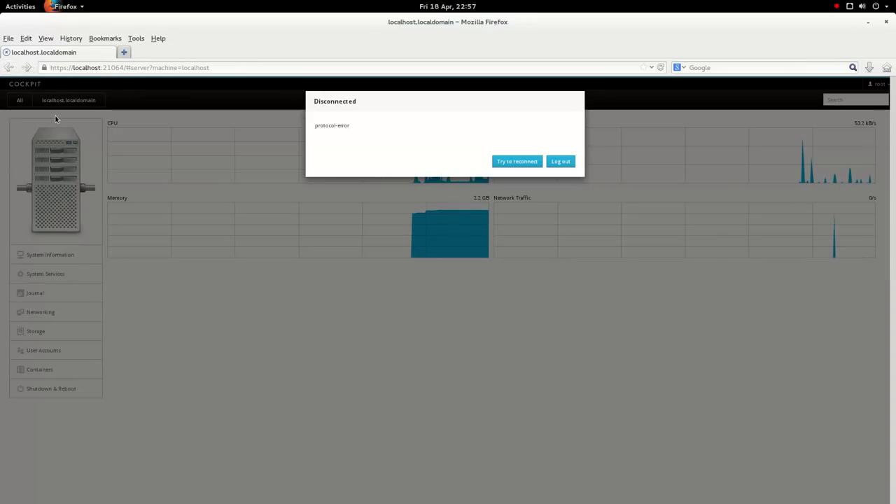
pyautogui.click(515, 160)
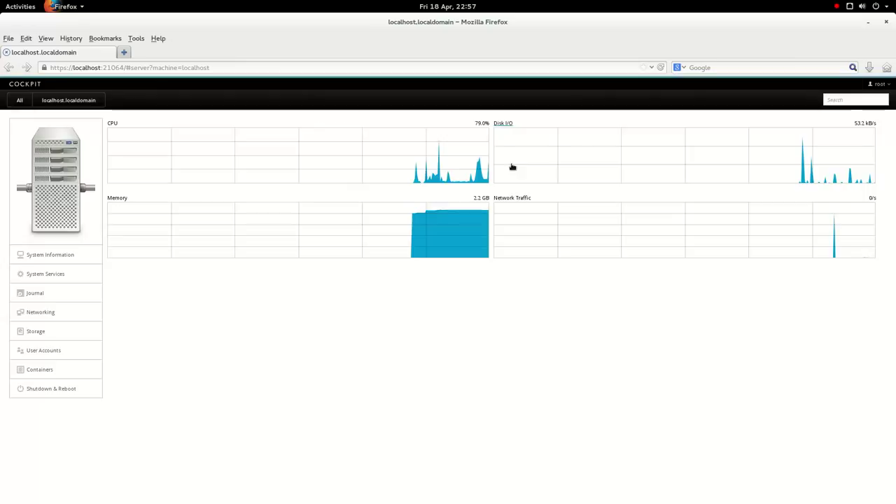
# - View the detailed Network Traffic, CPU and Disk I/O graphs, returning to the server overview after each
pyautogui.click(575, 233)
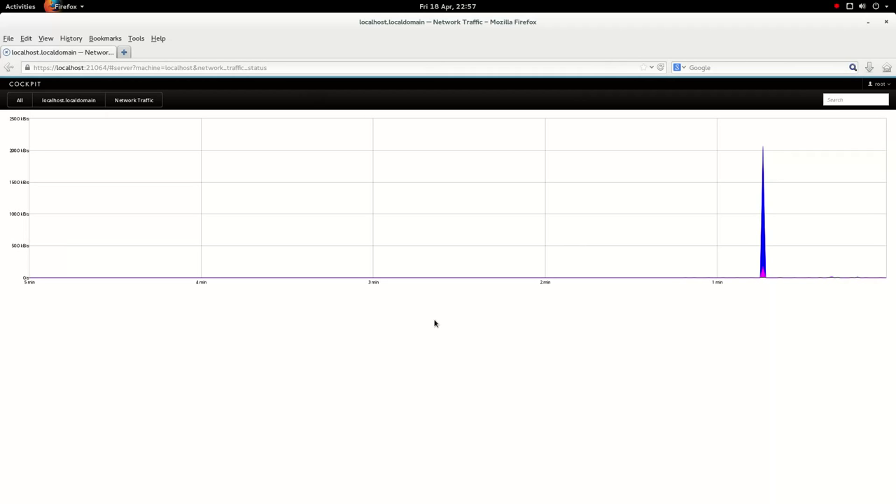
pyautogui.click(9, 67)
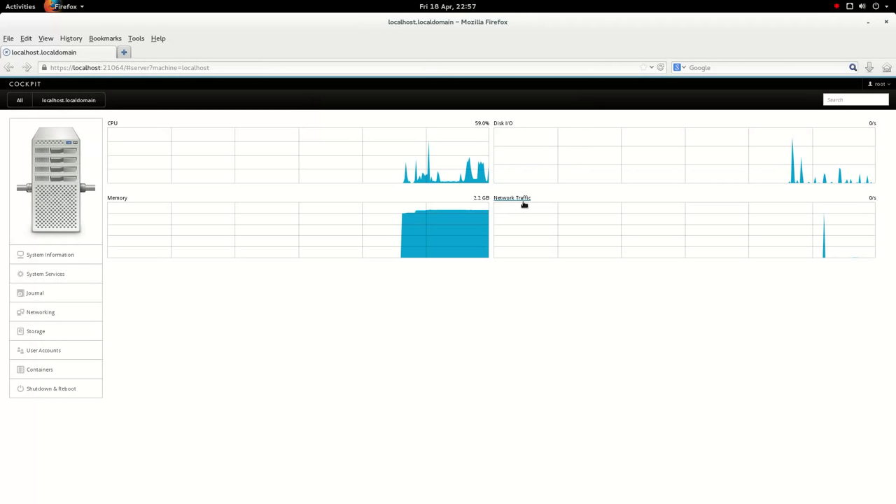
pyautogui.click(429, 168)
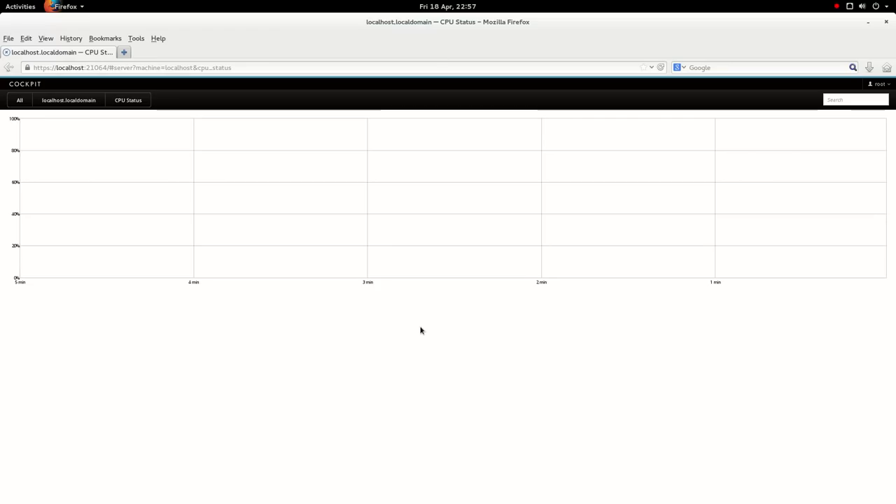
pyautogui.click(8, 67)
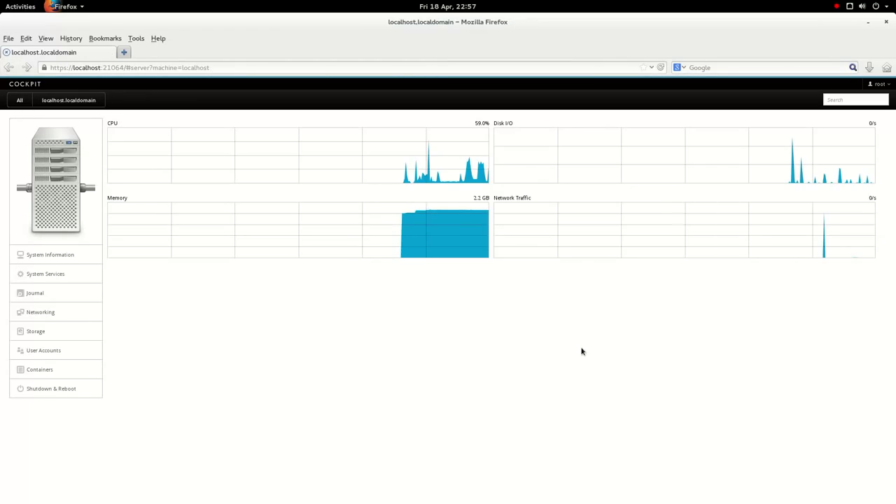
pyautogui.click(793, 167)
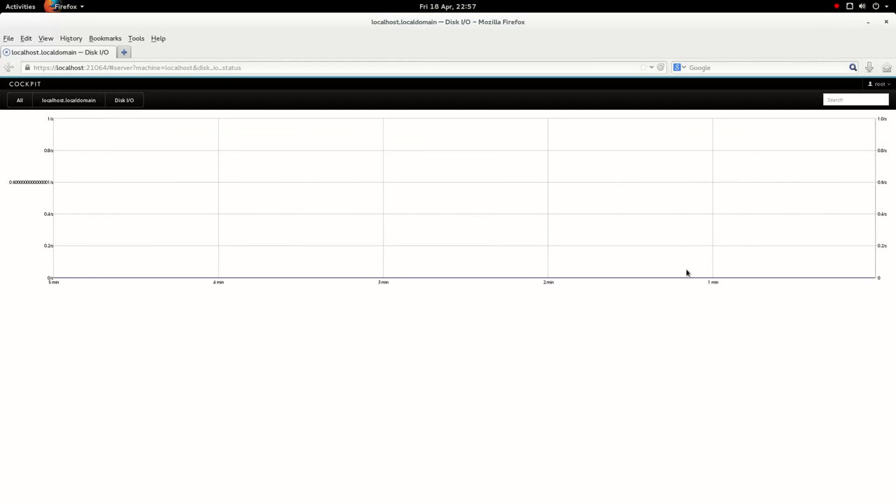
pyautogui.click(8, 67)
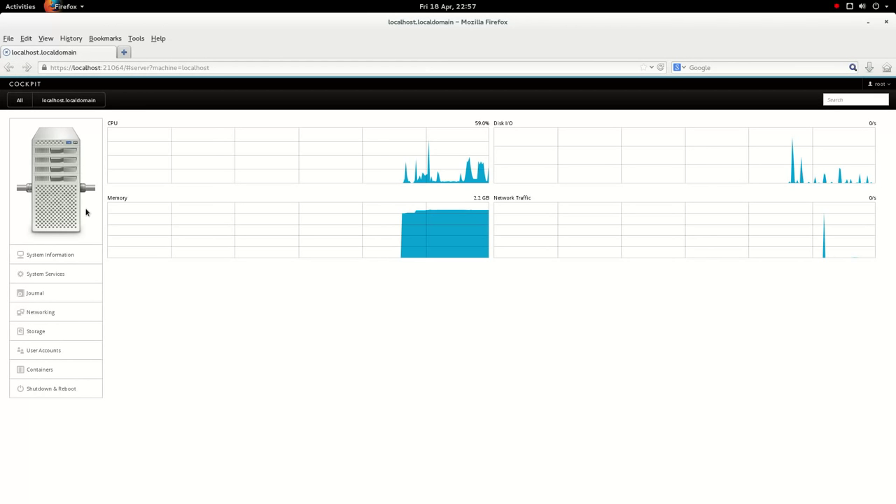
# - Check the operating system on the System Information page and look at the System Services page, returning to the server overview
pyautogui.click(54, 257)
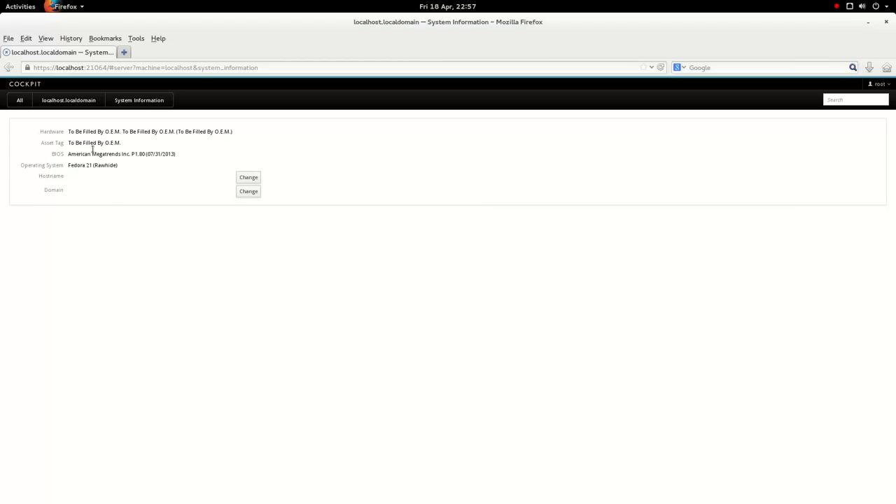
pyautogui.moveTo(72, 168); pyautogui.dragTo(122, 172)
pyautogui.click(200, 291)
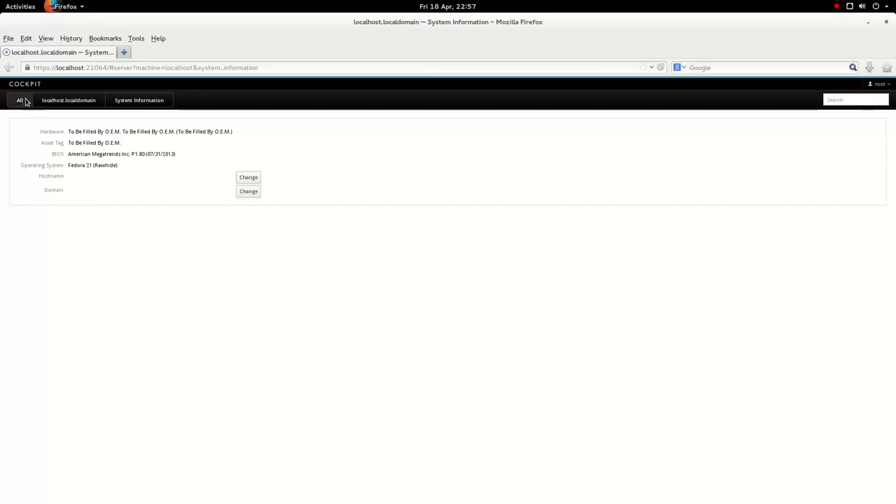
pyautogui.click(10, 68)
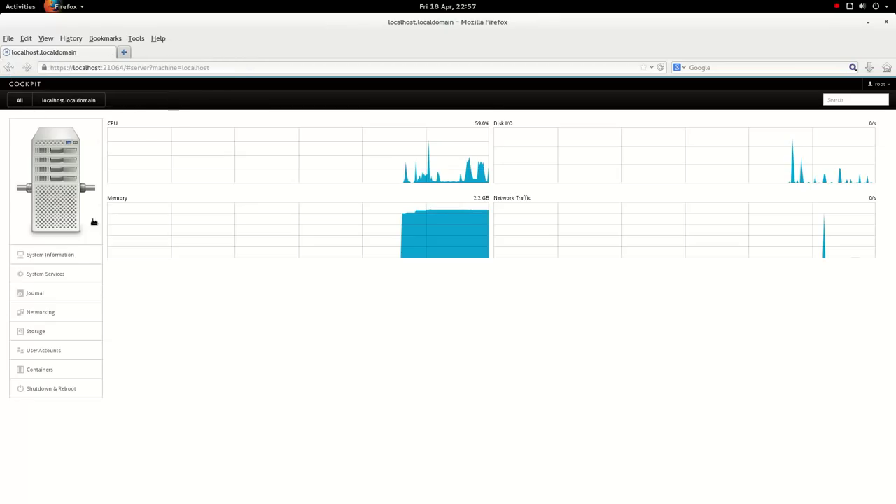
pyautogui.click(76, 275)
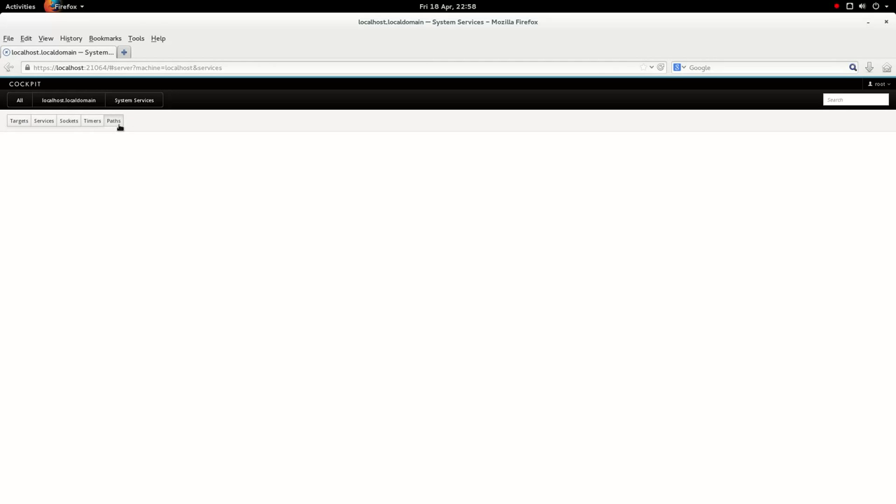
pyautogui.click(9, 68)
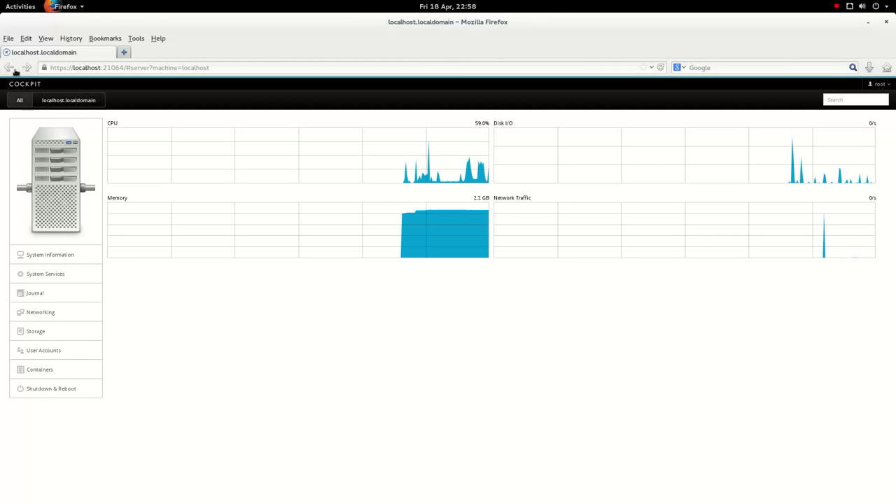
# - Look through the journal's Warnings, Notices and All filters, and return to the server overview
pyautogui.click(77, 294)
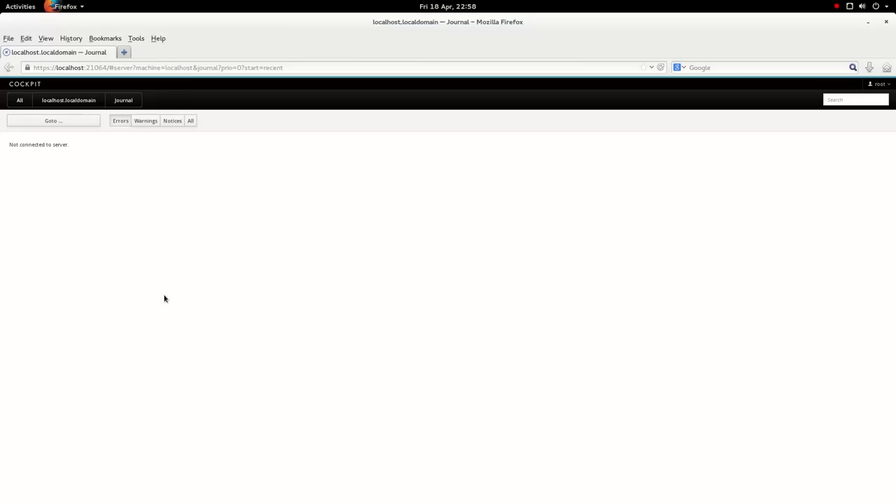
pyautogui.click(148, 124)
pyautogui.click(171, 124)
pyautogui.click(189, 124)
pyautogui.click(8, 67)
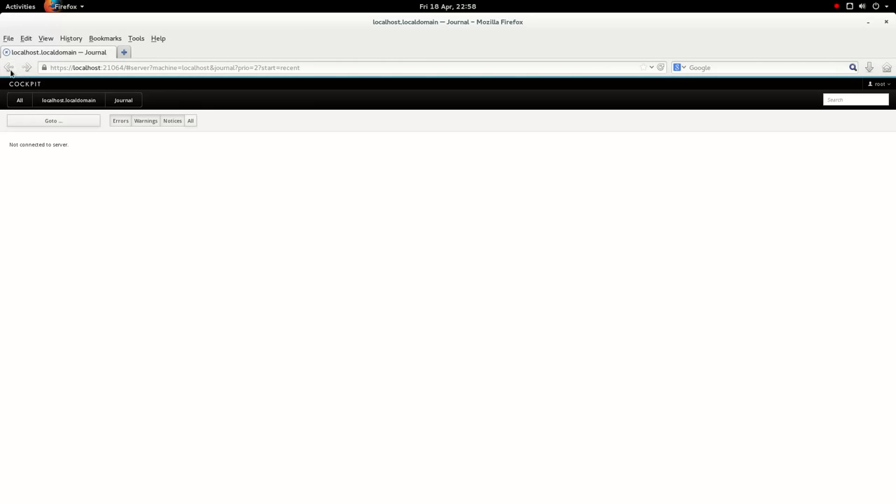
pyautogui.click(14, 72)
pyautogui.click(12, 73)
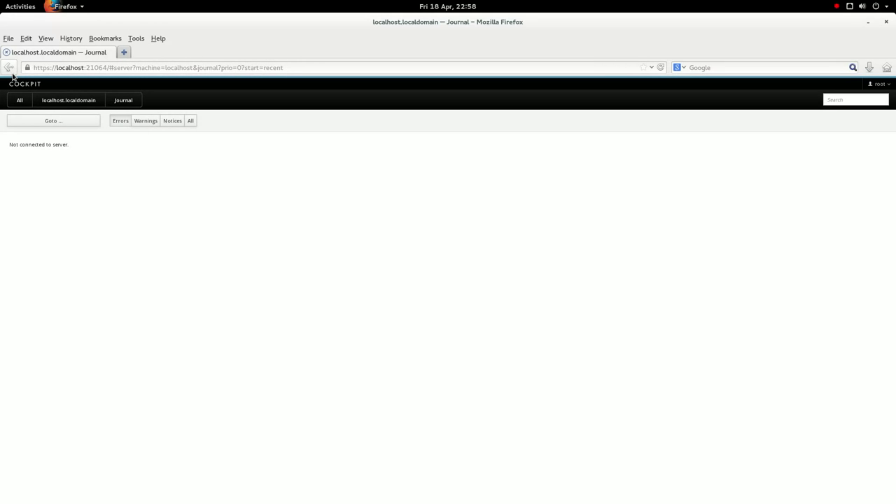
pyautogui.click(61, 104)
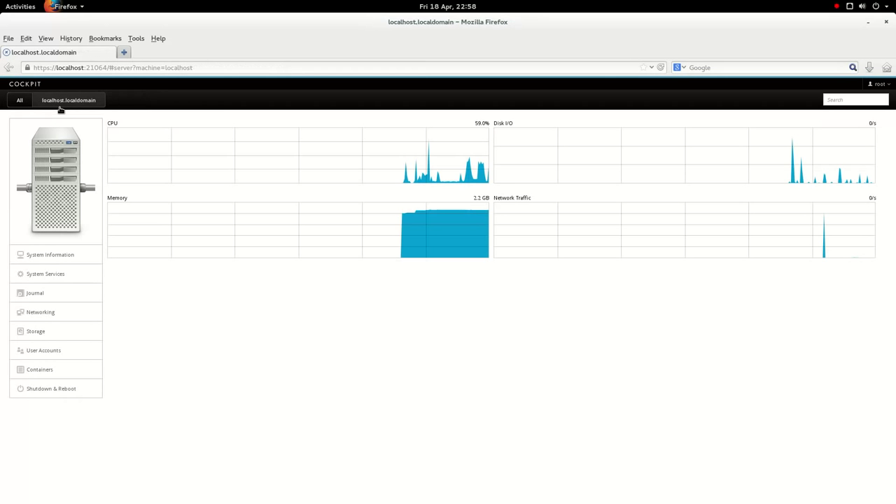
# - Check the server's Networking page and open the details of the Hitachi HDS721680PLA380 drive in Storage
pyautogui.click(62, 314)
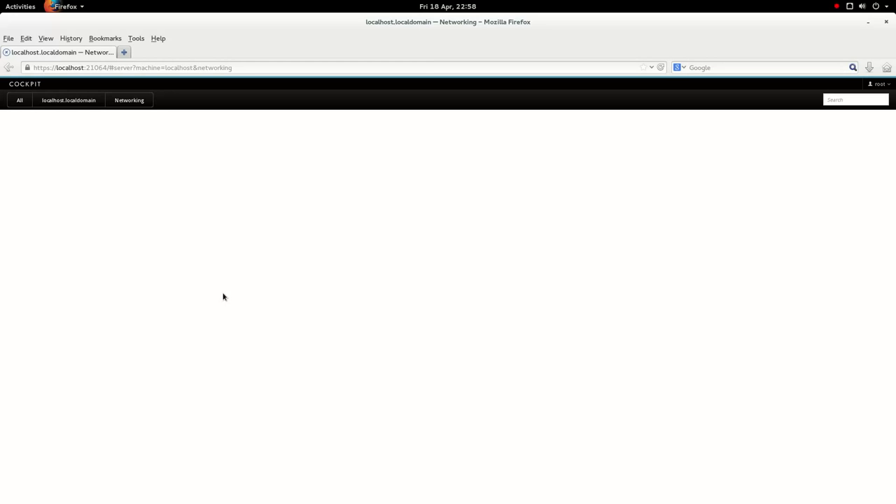
pyautogui.click(75, 102)
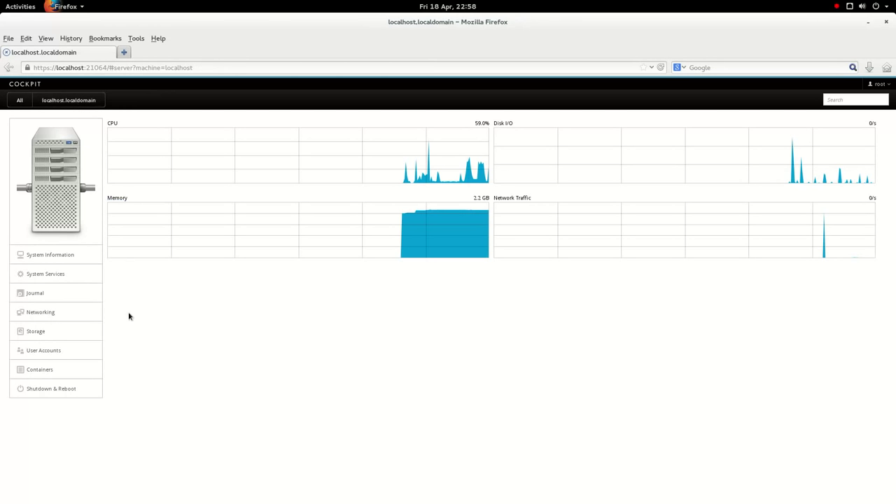
pyautogui.click(80, 333)
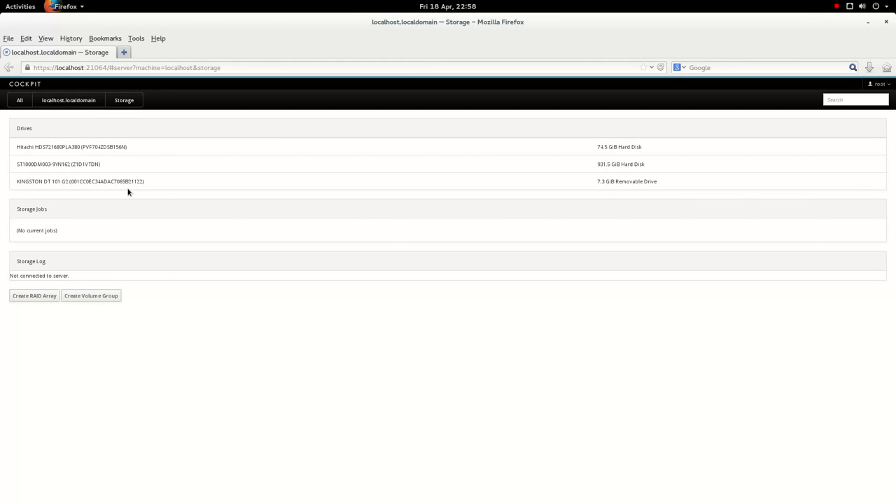
pyautogui.moveTo(123, 151); pyautogui.dragTo(56, 149)
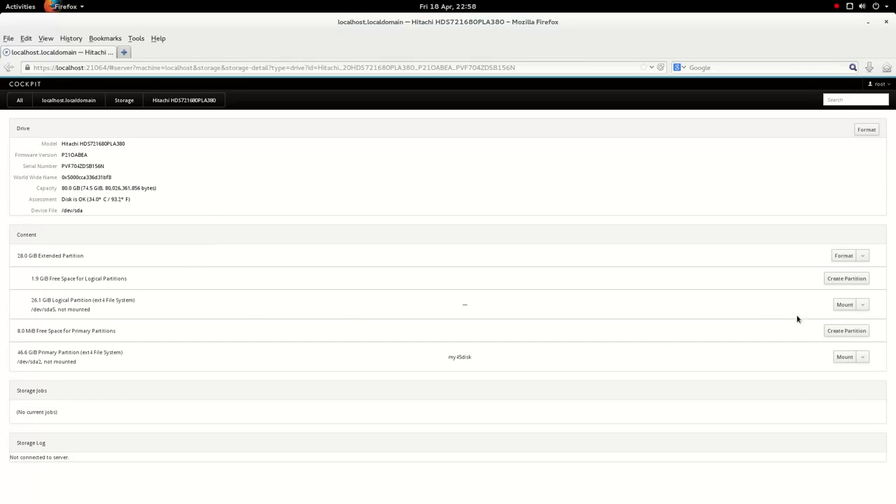
# - Look at the actions available for the Hitachi drive's 26.1 GiB logical and 28.0 GiB extended partitions, and return to the drive list
pyautogui.click(862, 304)
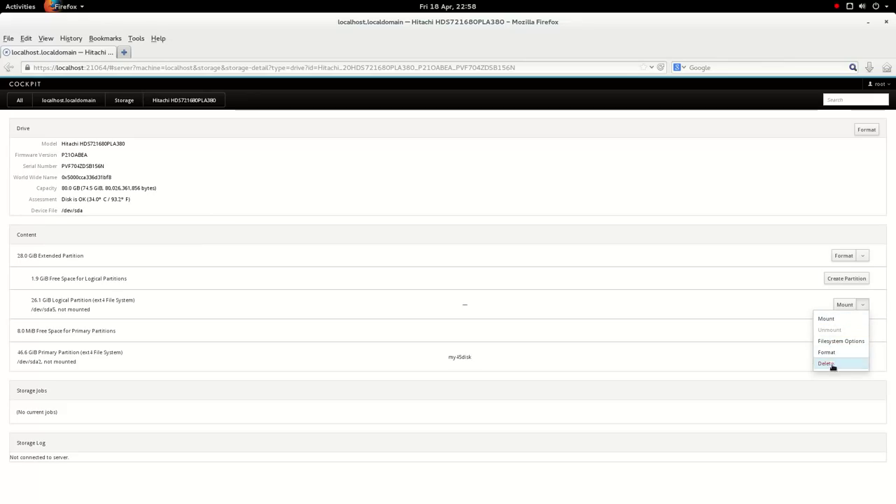
pyautogui.click(766, 204)
pyautogui.click(863, 256)
pyautogui.click(470, 172)
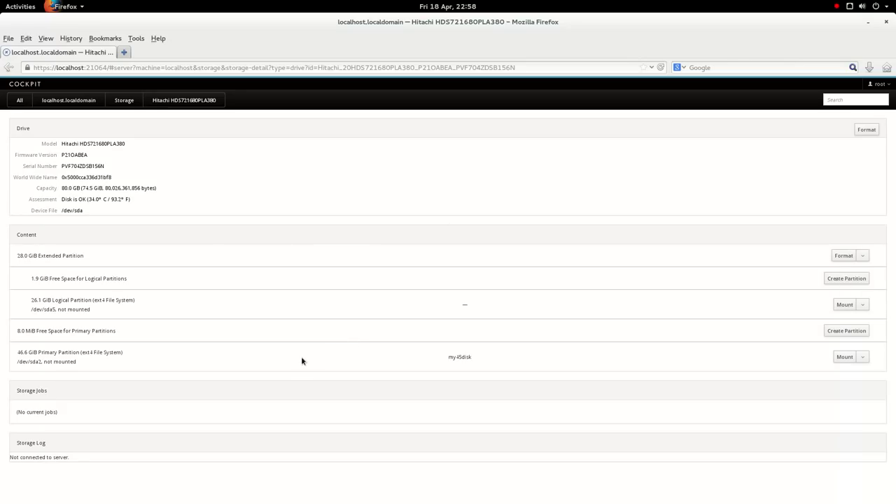
pyautogui.click(127, 103)
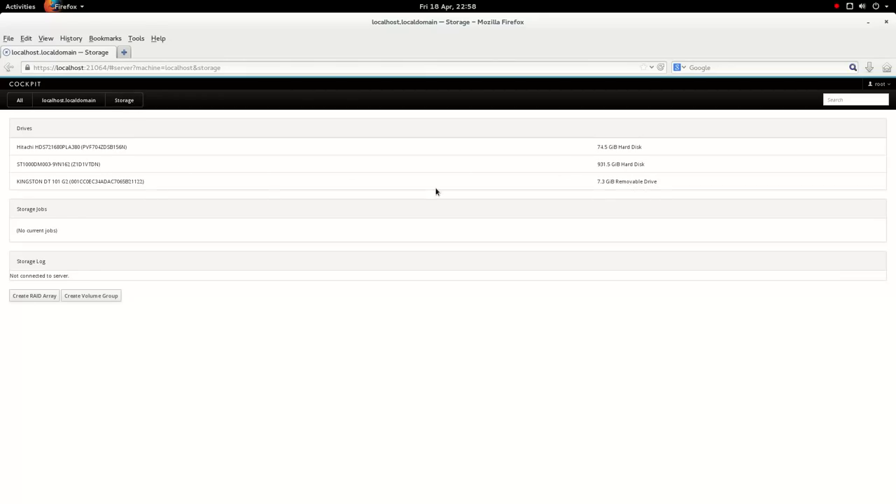
# - Open the KINGSTON DT 101 G2 drive, look at its partition's available actions, and return to the server overview
pyautogui.click(102, 183)
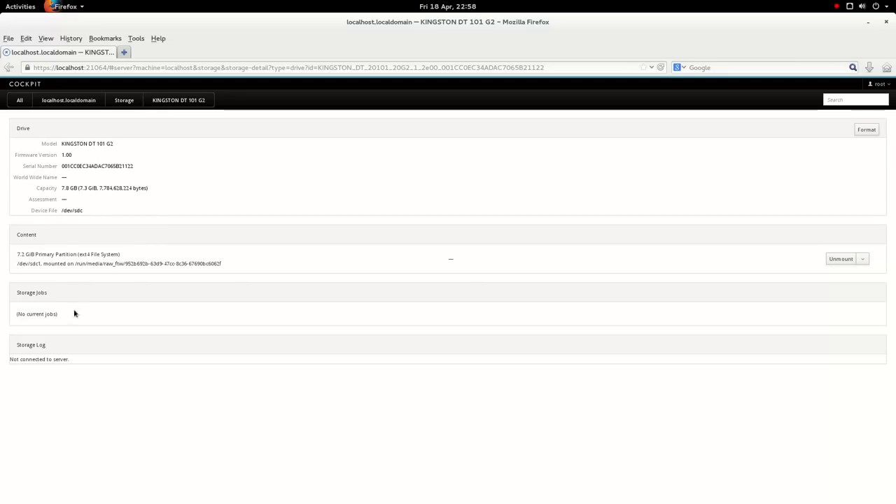
pyautogui.click(865, 260)
pyautogui.click(363, 174)
pyautogui.click(77, 101)
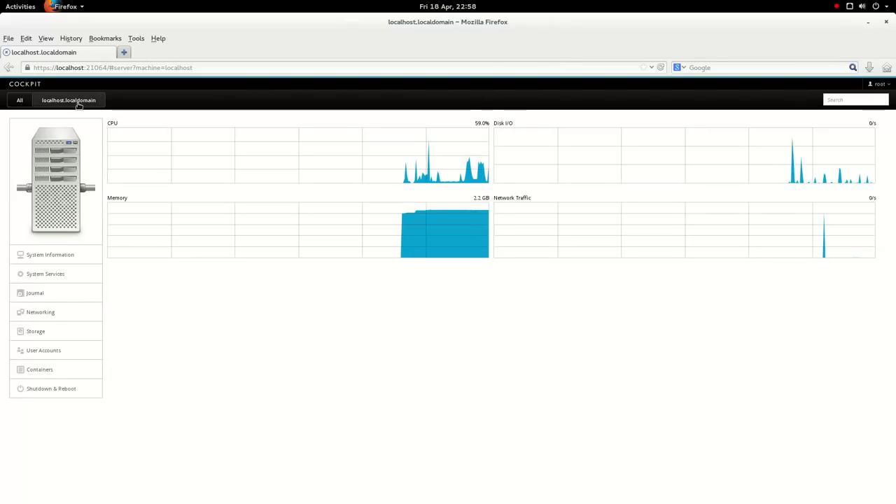
# - View the server's User Accounts page and return to the server overview
pyautogui.click(70, 353)
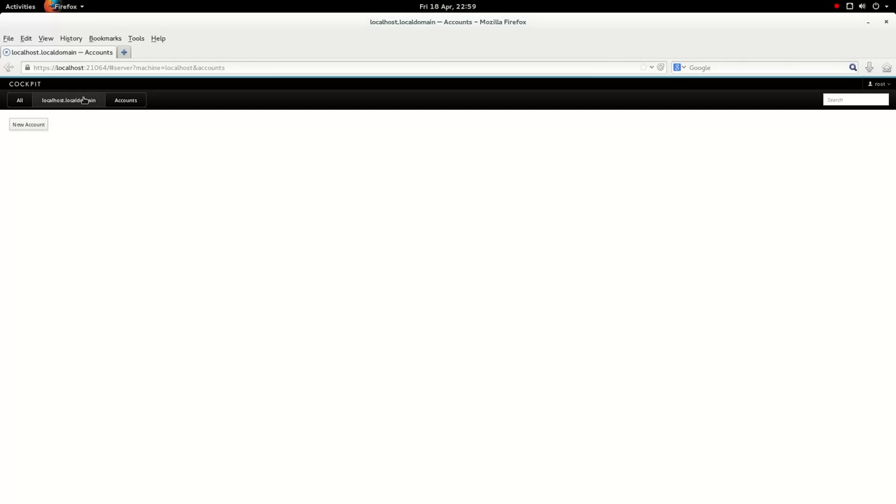
pyautogui.click(80, 102)
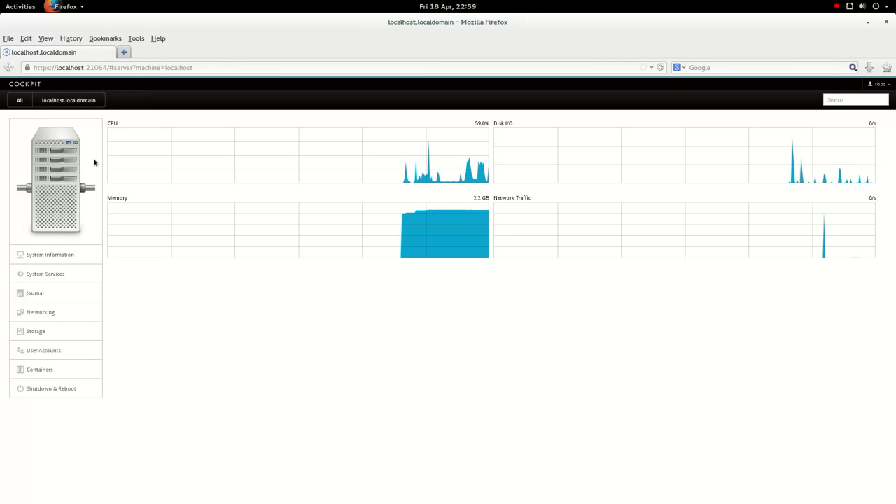
pyautogui.click(44, 350)
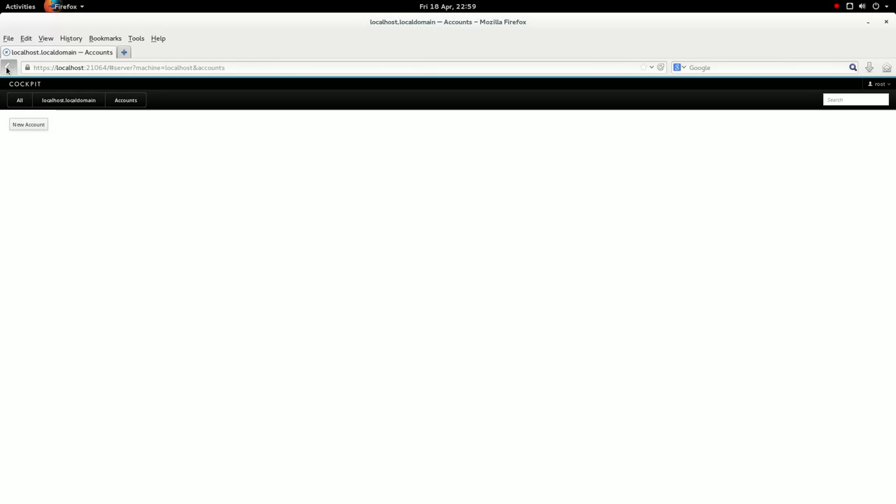
pyautogui.click(7, 67)
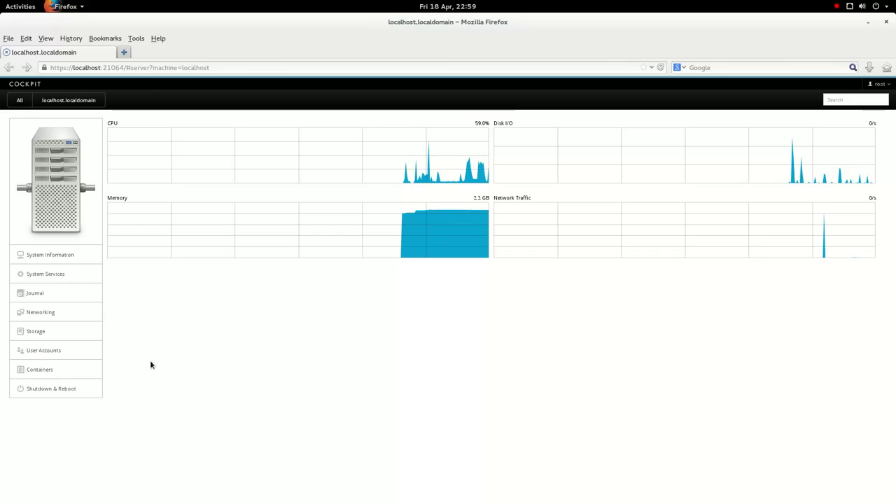
# - Open the server's Containers page and highlight the warning text about Docker
pyautogui.click(81, 373)
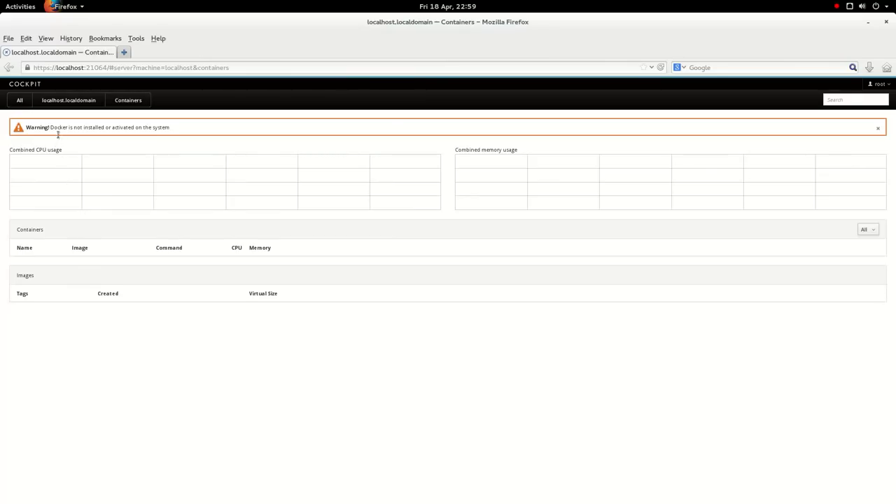
pyautogui.moveTo(50, 128); pyautogui.dragTo(154, 136)
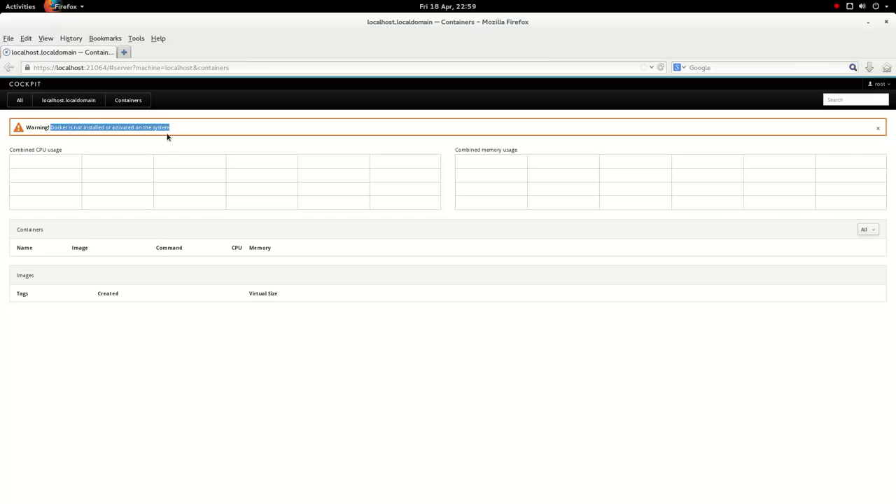
# - Look at the filter options for the container list and return to the server overview
pyautogui.click(214, 151)
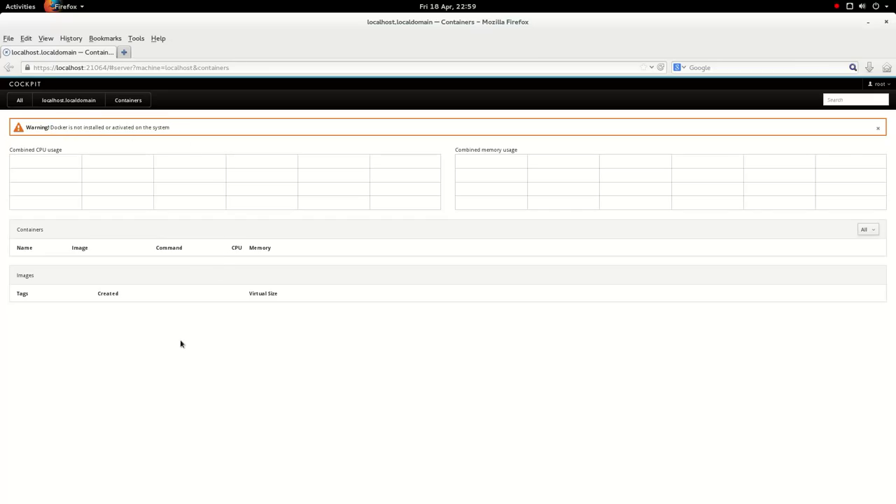
pyautogui.click(875, 232)
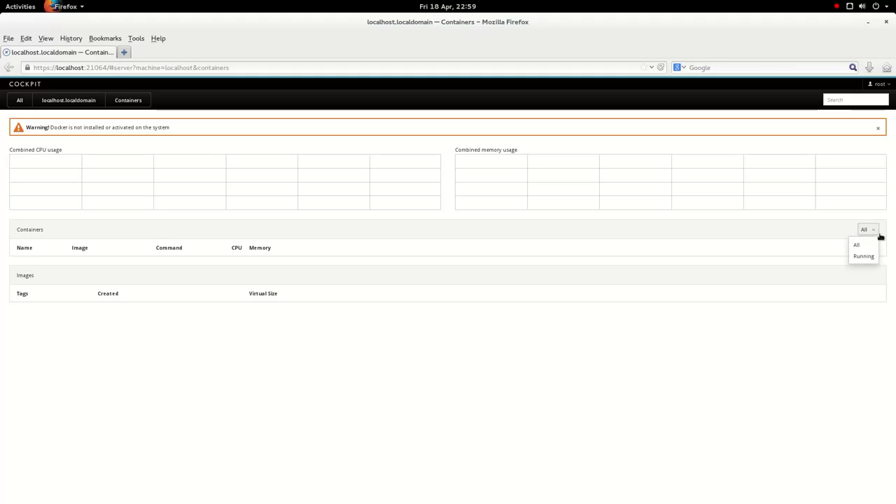
pyautogui.click(86, 314)
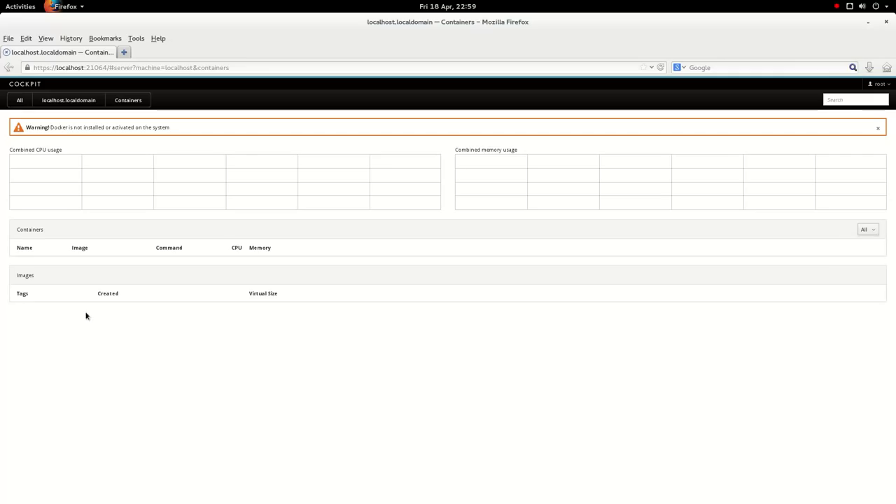
pyautogui.click(10, 68)
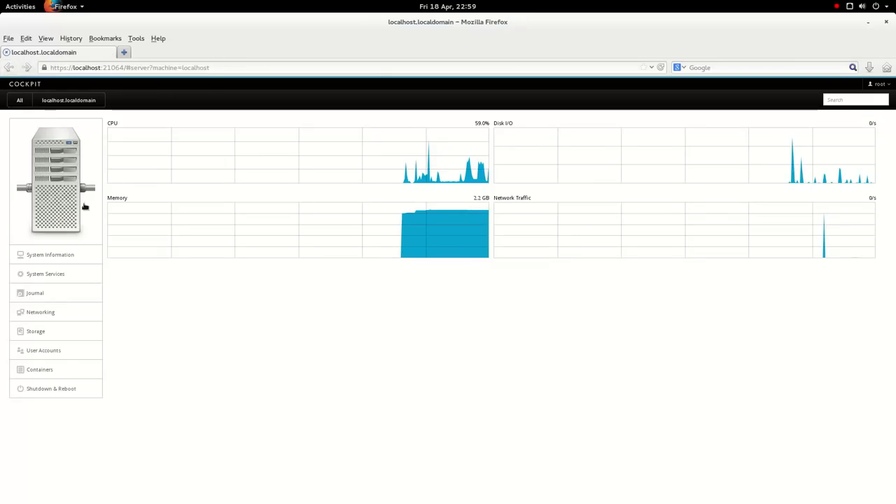
# - View the server's Shutdown & Restart page and return to the server overview
pyautogui.click(76, 392)
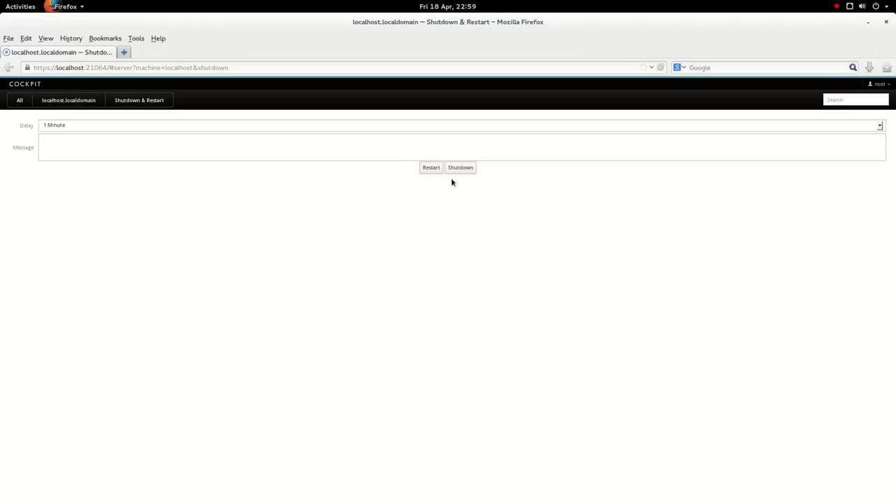
pyautogui.click(56, 105)
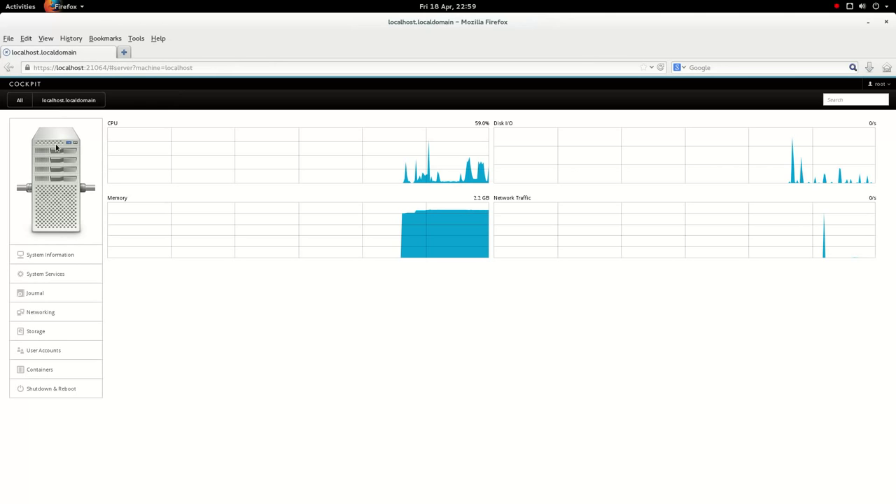
# - Look at the file upload dialog for the server's picture and cancel it without choosing a file
pyautogui.click(57, 147)
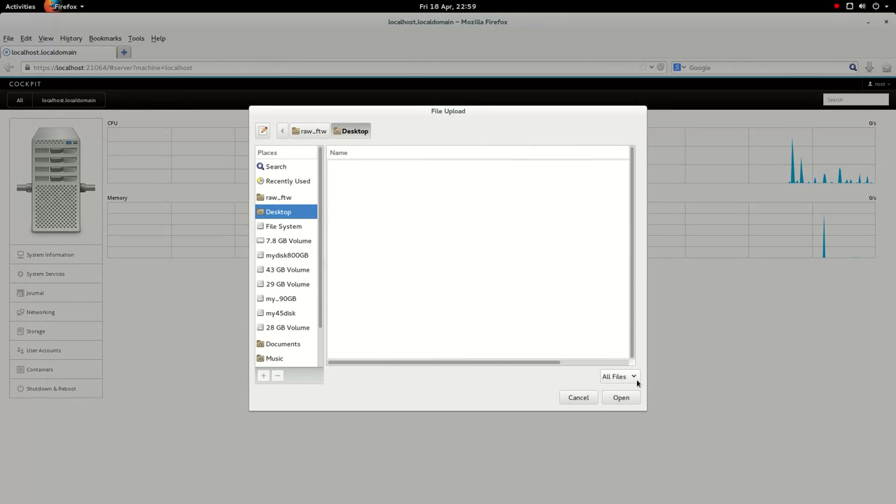
pyautogui.click(580, 397)
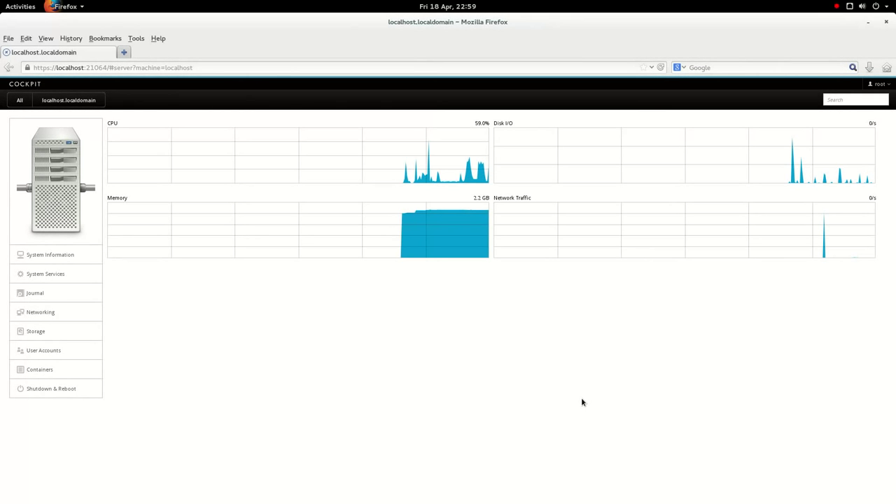
pyautogui.click(66, 203)
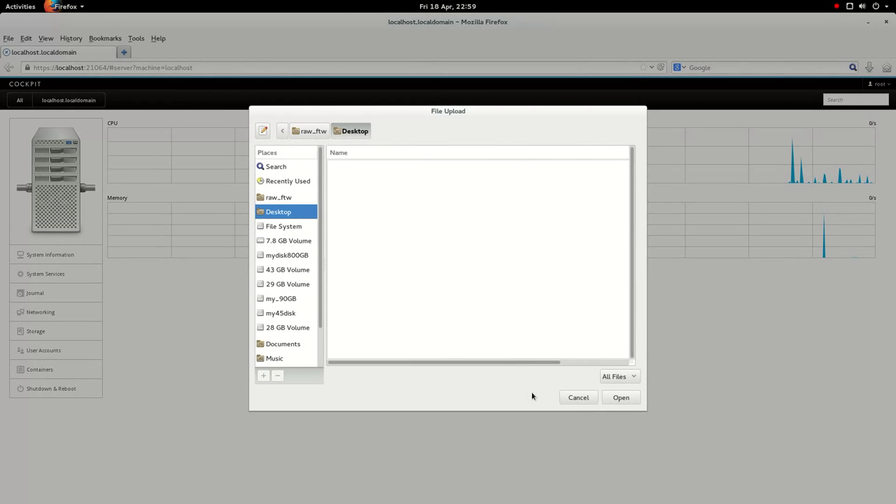
pyautogui.click(588, 398)
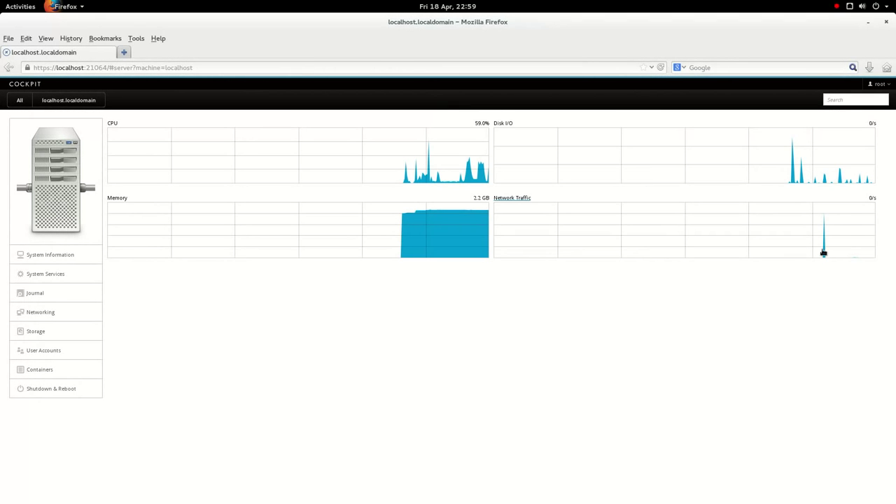
# - View the root user's account settings page and the About Cockpit information, and close the information dialog
pyautogui.click(885, 84)
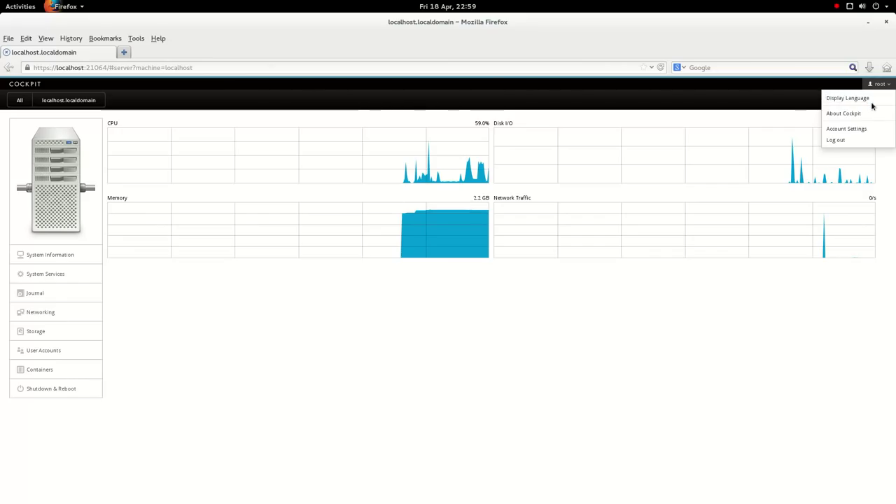
pyautogui.click(851, 130)
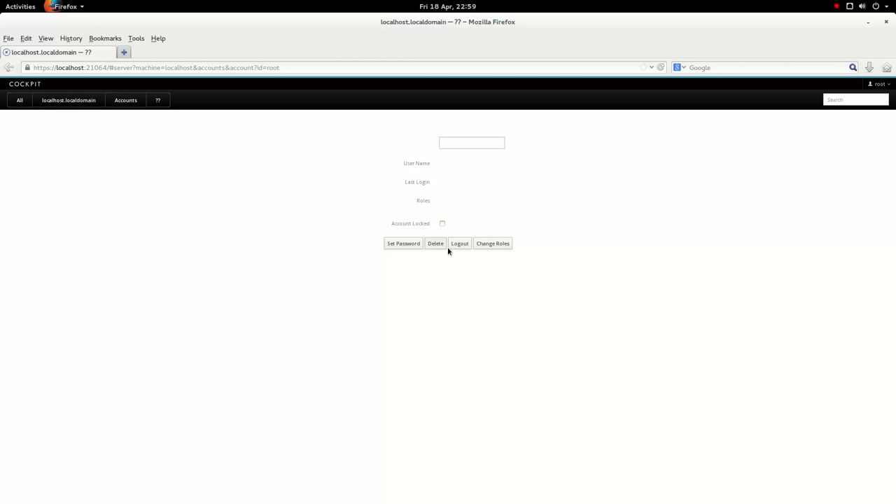
pyautogui.click(883, 84)
pyautogui.click(865, 115)
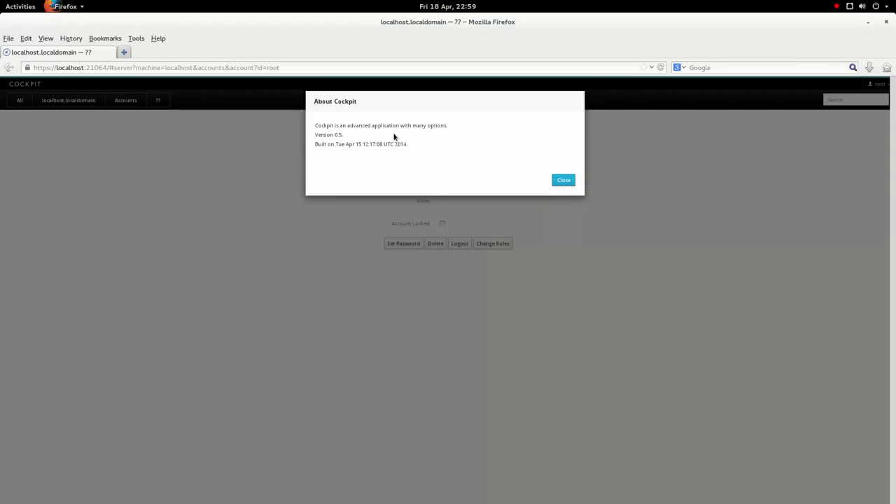
pyautogui.click(562, 185)
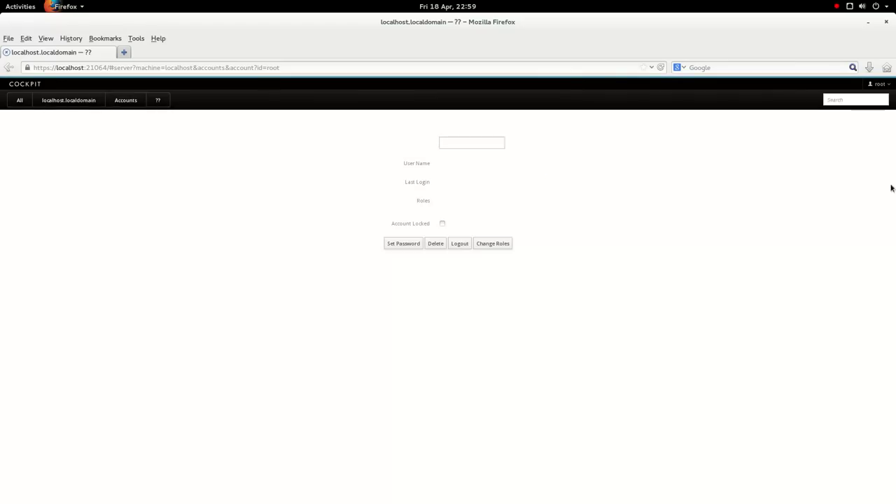
# - Look at the available display languages, dismiss the selection without changing it, and return to the server overview
pyautogui.click(889, 87)
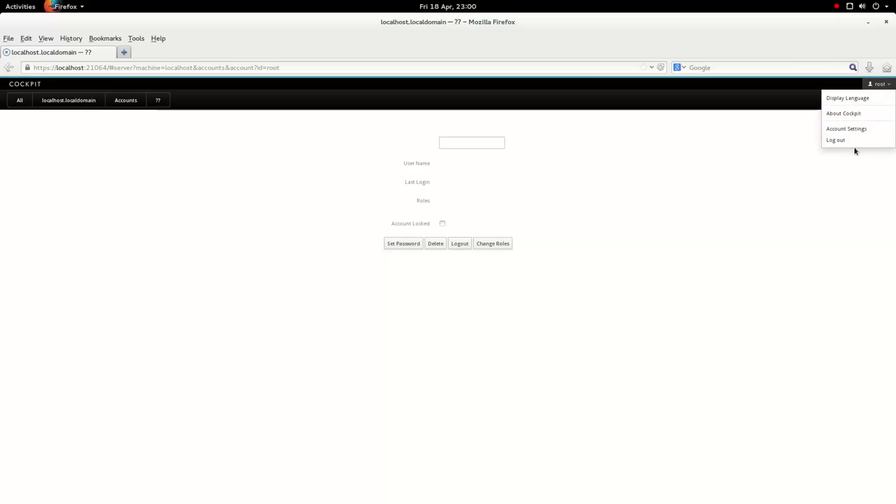
pyautogui.click(865, 98)
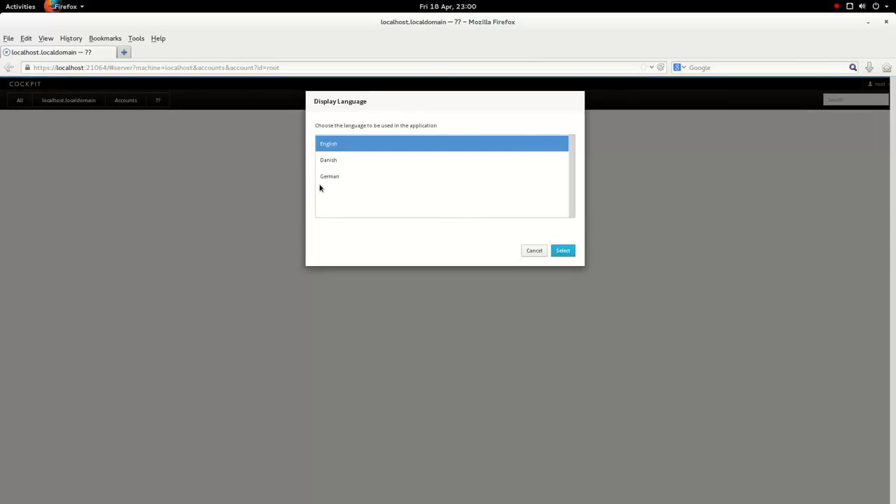
pyautogui.click(503, 302)
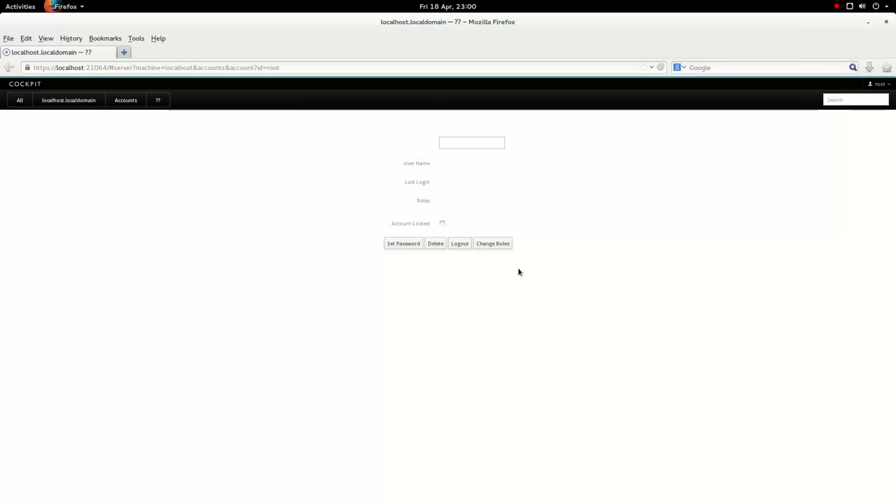
pyautogui.click(69, 100)
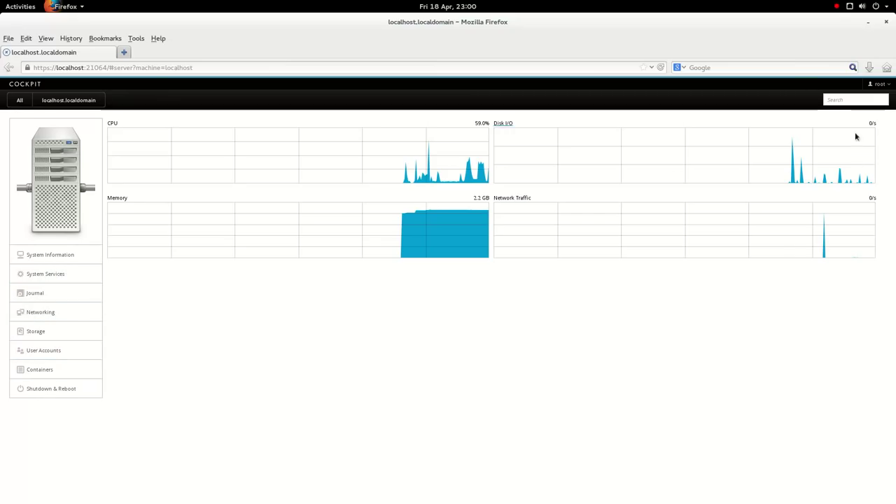
# - Search the server for "USER" and clear the search text again
pyautogui.click(851, 103)
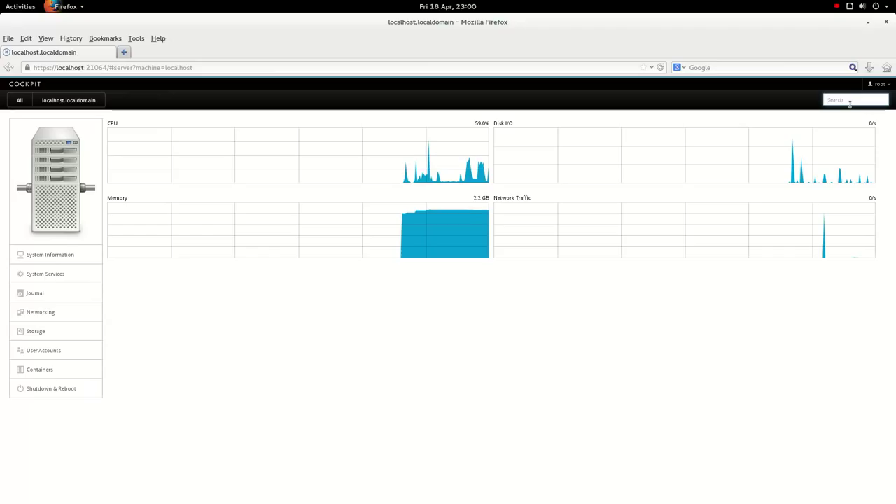
pyautogui.write('us')
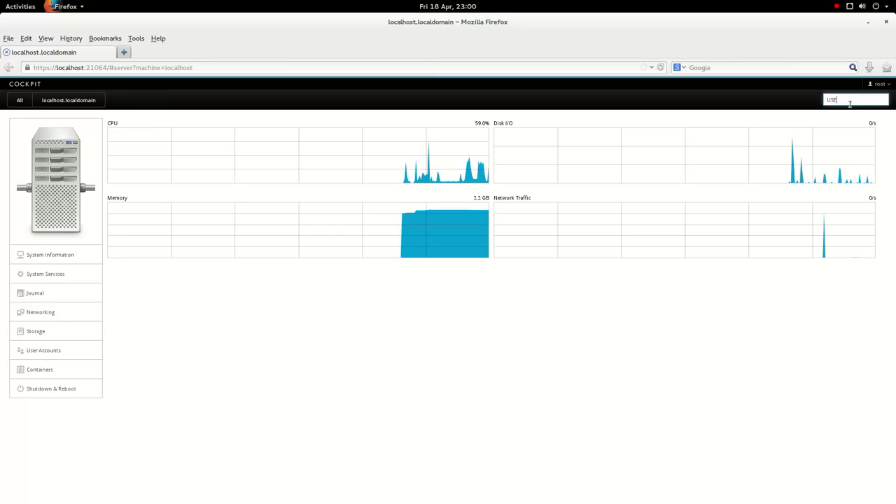
pyautogui.write('ER')
pyautogui.press('Return')
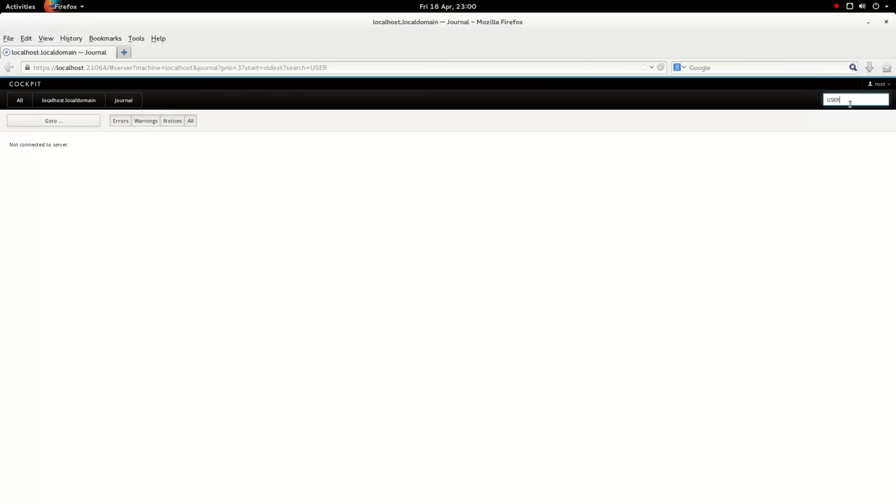
pyautogui.press('BackSpace')
pyautogui.press('BackSpace')
pyautogui.press('BackSpace')
pyautogui.press('Return')
pyautogui.press('BackSpace')
pyautogui.press('BackSpace')
pyautogui.press('BackSpace')
pyautogui.click(124, 228)
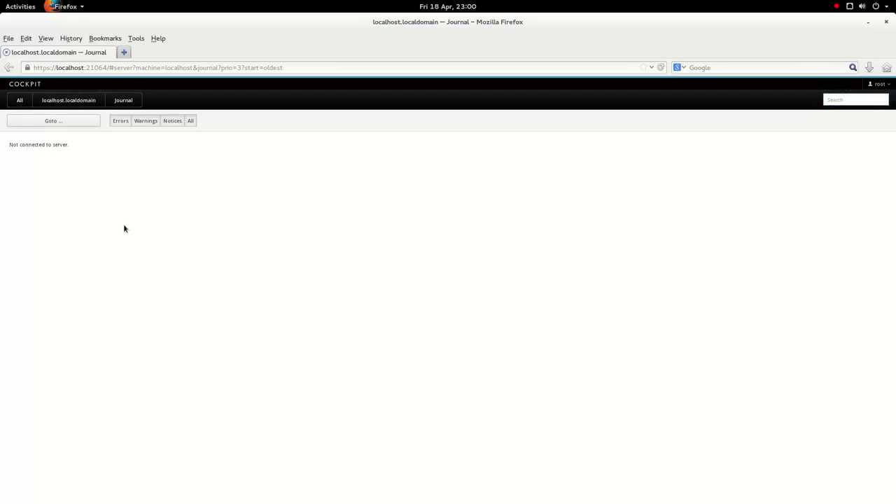
# - Open the Fedora 21 (Rawhide) server's Rescue Terminal from the list of all servers and return to that list
pyautogui.click(20, 100)
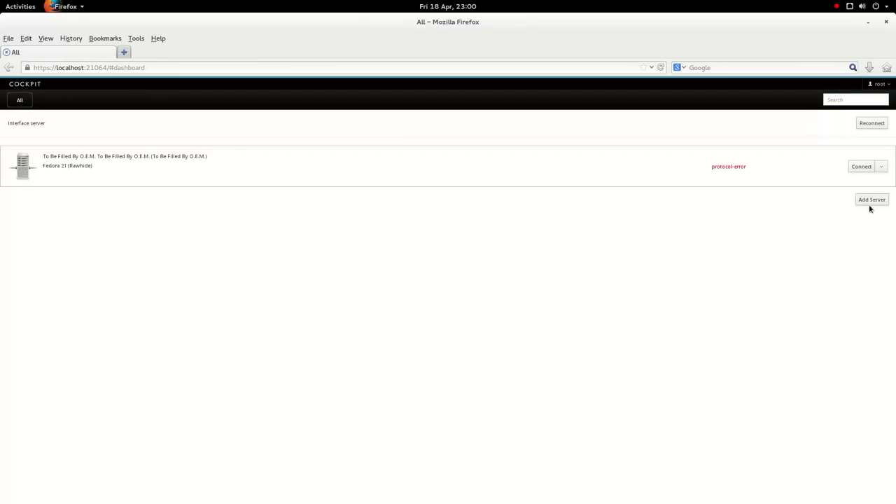
pyautogui.click(882, 171)
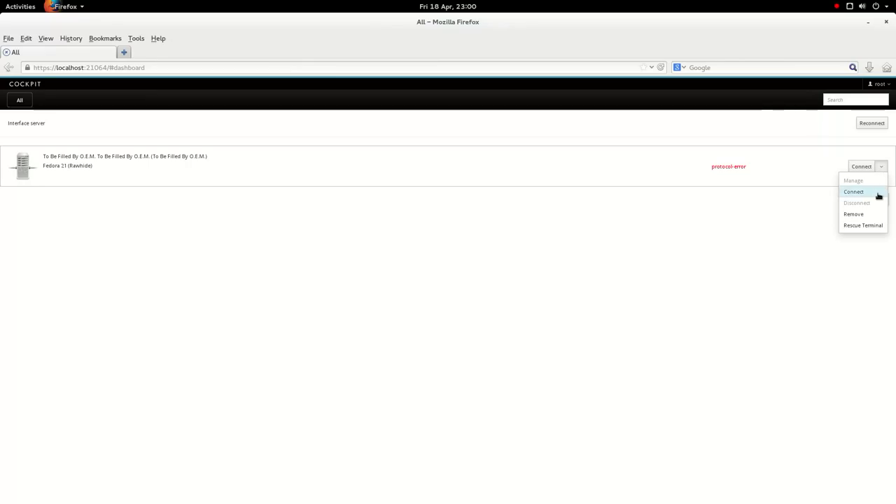
pyautogui.click(868, 231)
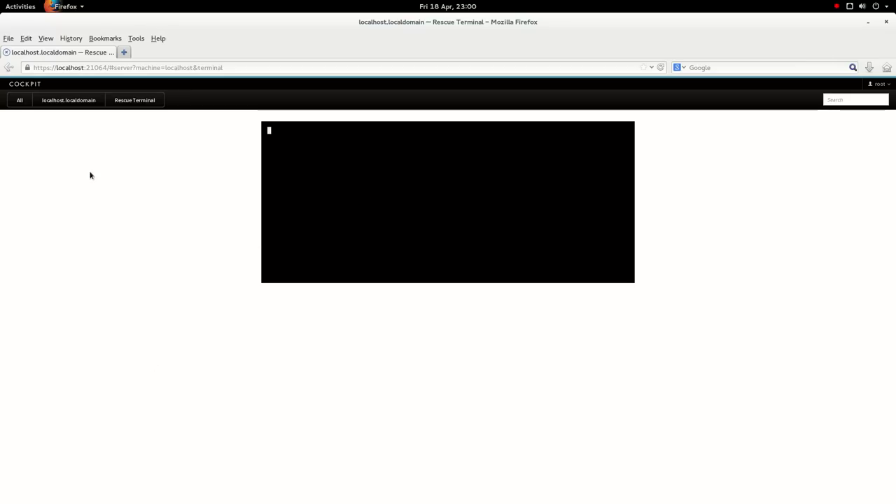
pyautogui.click(20, 101)
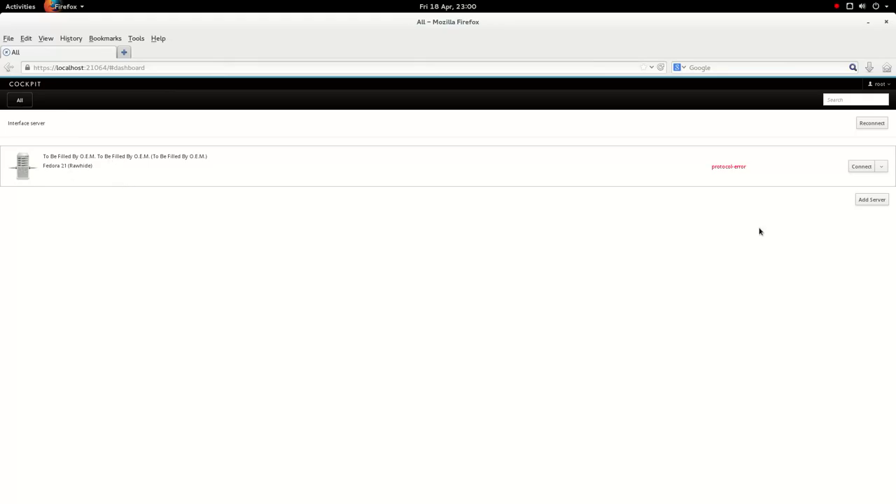
# - Try the Add Server dialog with the placeholder hostname "sdasdas", clear the entry and dismiss the dialog
pyautogui.click(872, 200)
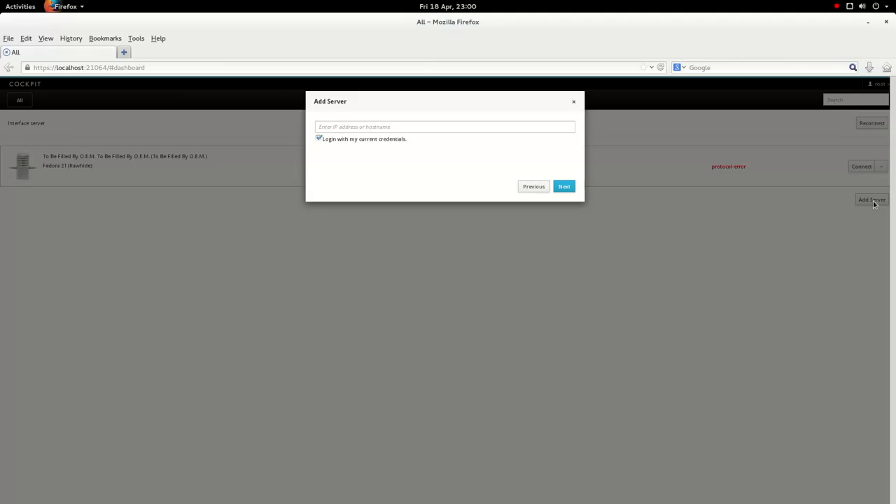
pyautogui.click(370, 132)
pyautogui.write('sdasdas')
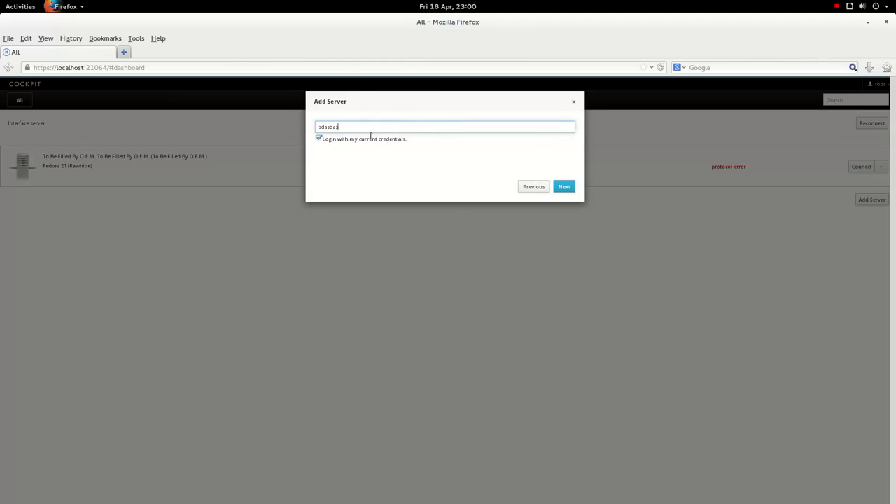
pyautogui.press('BackSpace')
pyautogui.press('BackSpace')
pyautogui.press('BackSpace')
pyautogui.press('BackSpace')
pyautogui.press('BackSpace')
pyautogui.press('BackSpace')
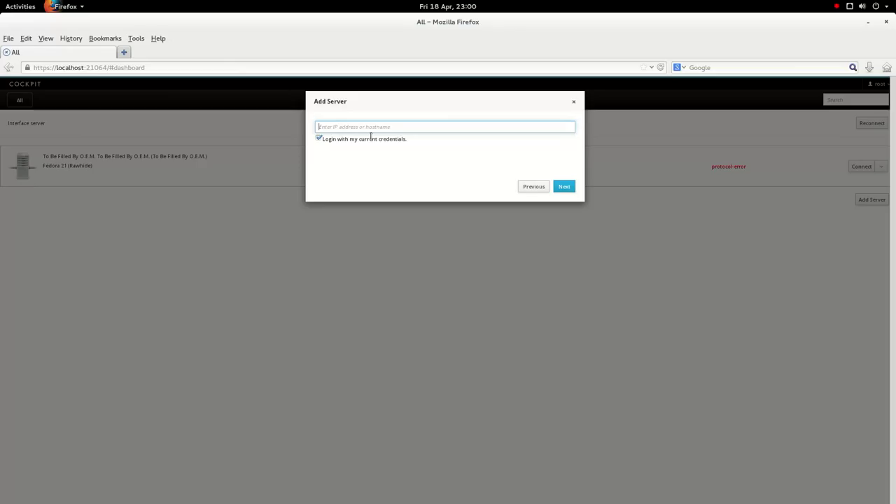
pyautogui.click(542, 206)
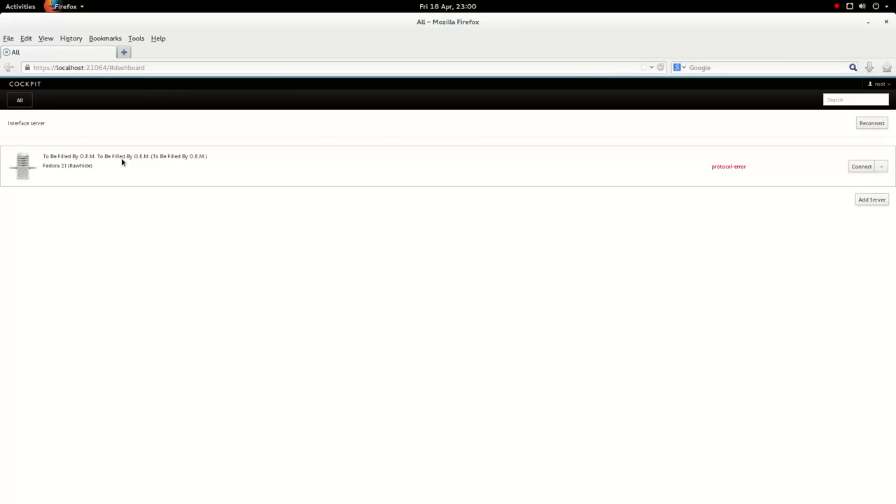